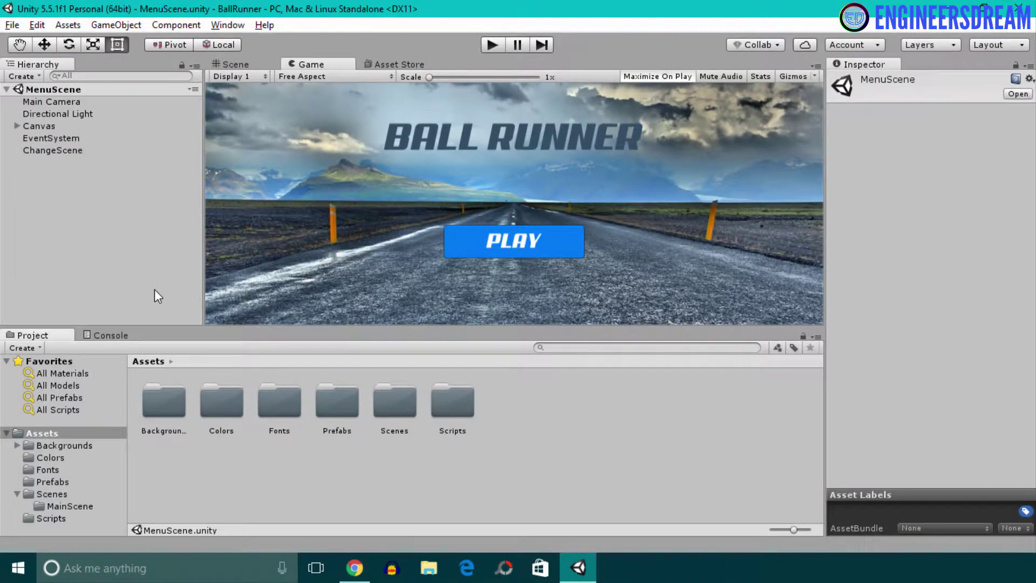
# Deselect the MenuScene asset and start a new project from the File menu
pyautogui.click(155, 289)
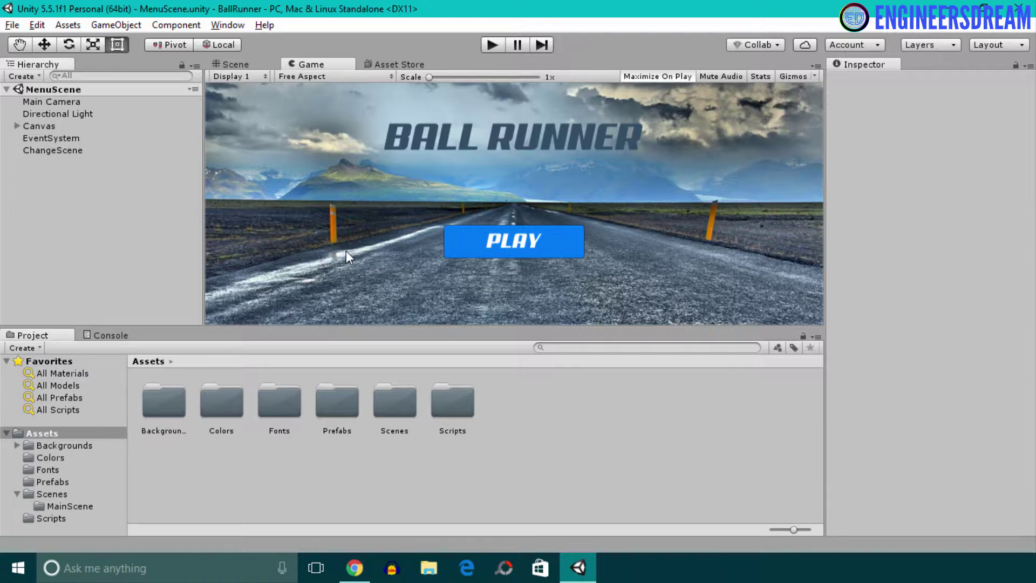
pyautogui.click(12, 25)
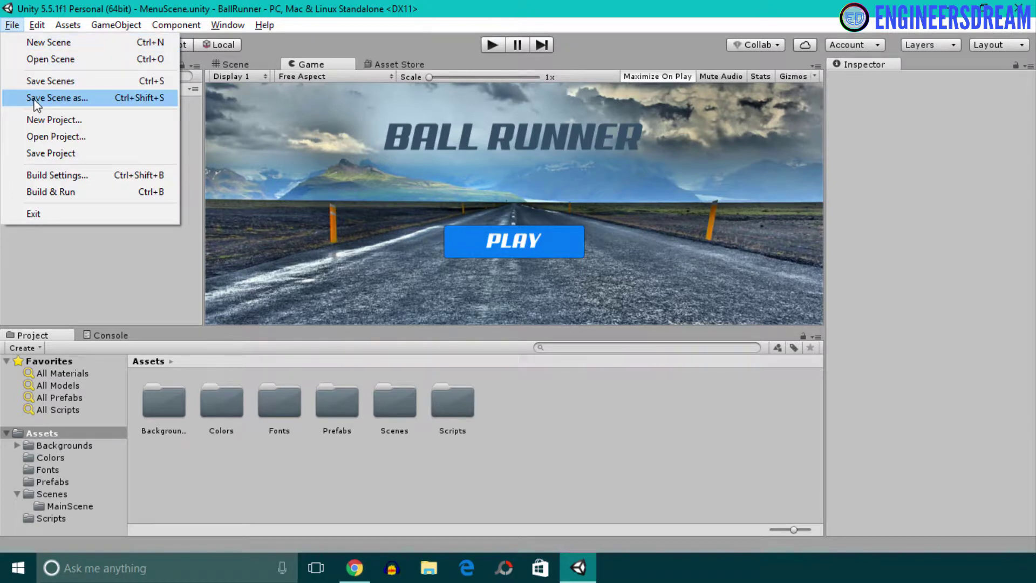
pyautogui.click(41, 121)
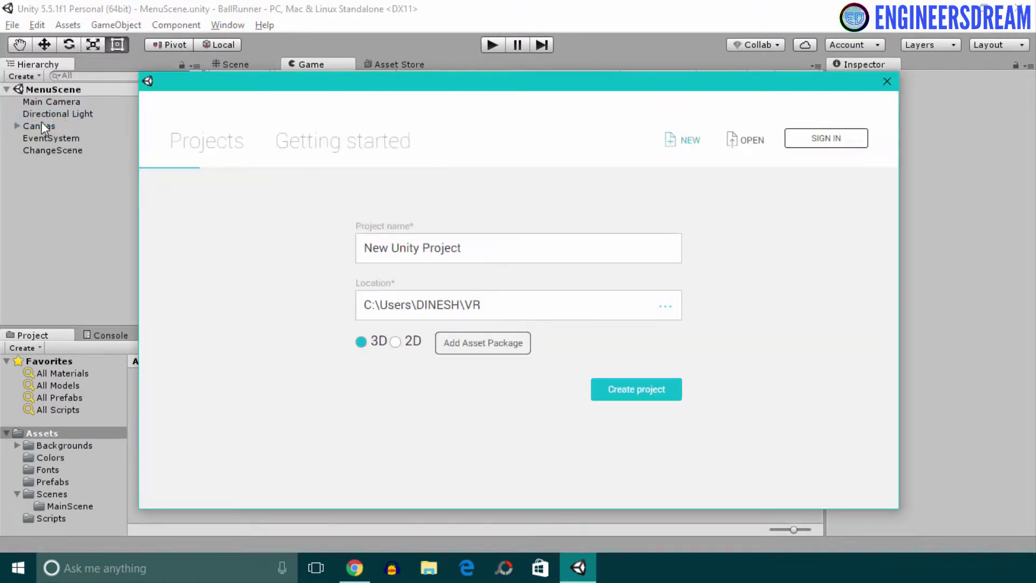
# Replace the default project name with VRONE and create the project
pyautogui.click(483, 253)
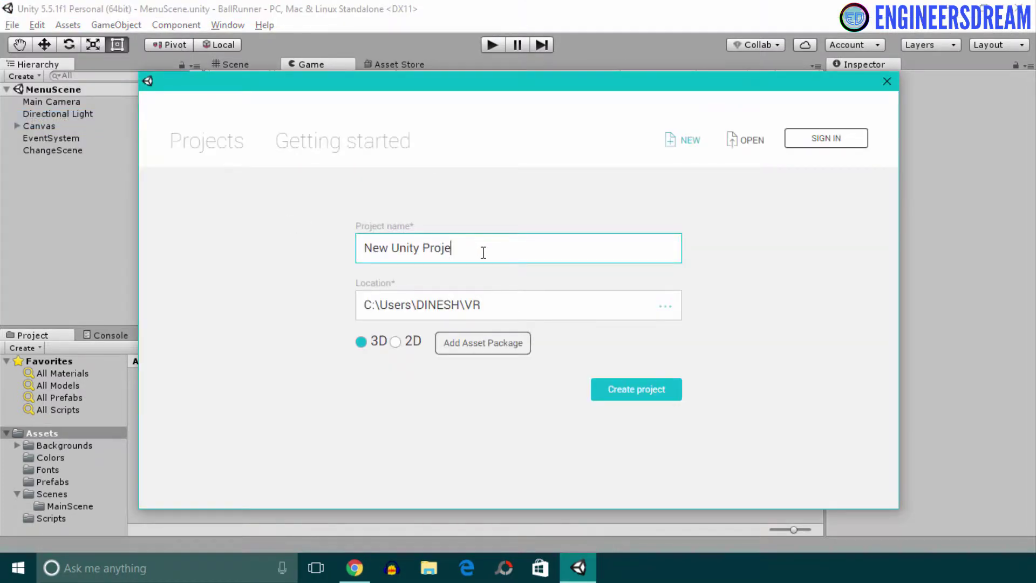
pyautogui.press('BackSpace')
pyautogui.press('BackSpace')
pyautogui.press('BackSpace')
pyautogui.press('BackSpace')
pyautogui.press('BackSpace')
pyautogui.press('BackSpace')
pyautogui.press('BackSpace')
pyautogui.press('BackSpace')
pyautogui.press('BackSpace')
pyautogui.press('BackSpace')
pyautogui.press('BackSpace')
pyautogui.press('BackSpace')
pyautogui.press('BackSpace')
pyautogui.press('BackSpace')
pyautogui.press('BackSpace')
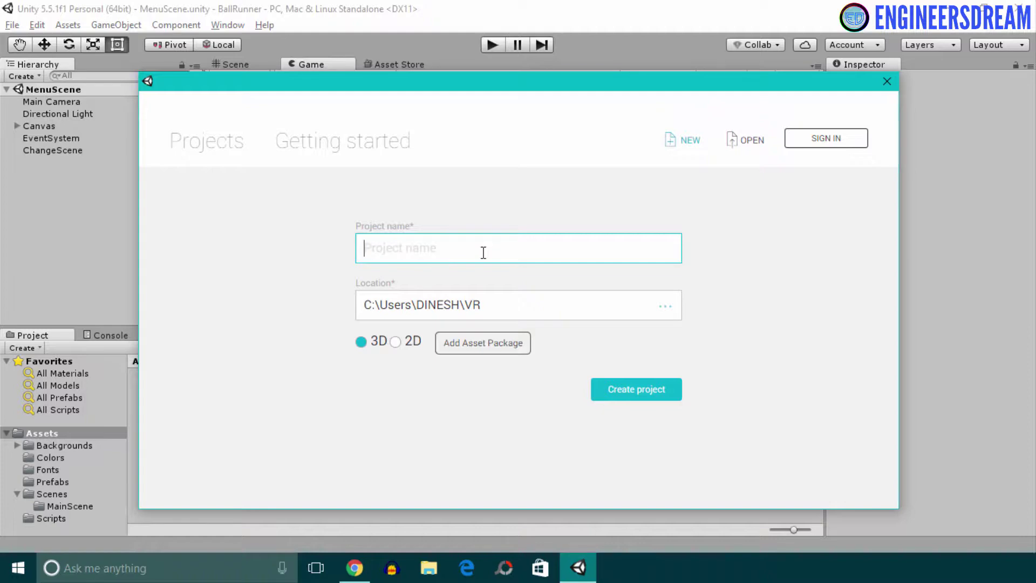
pyautogui.write('VRONE')
pyautogui.click(644, 391)
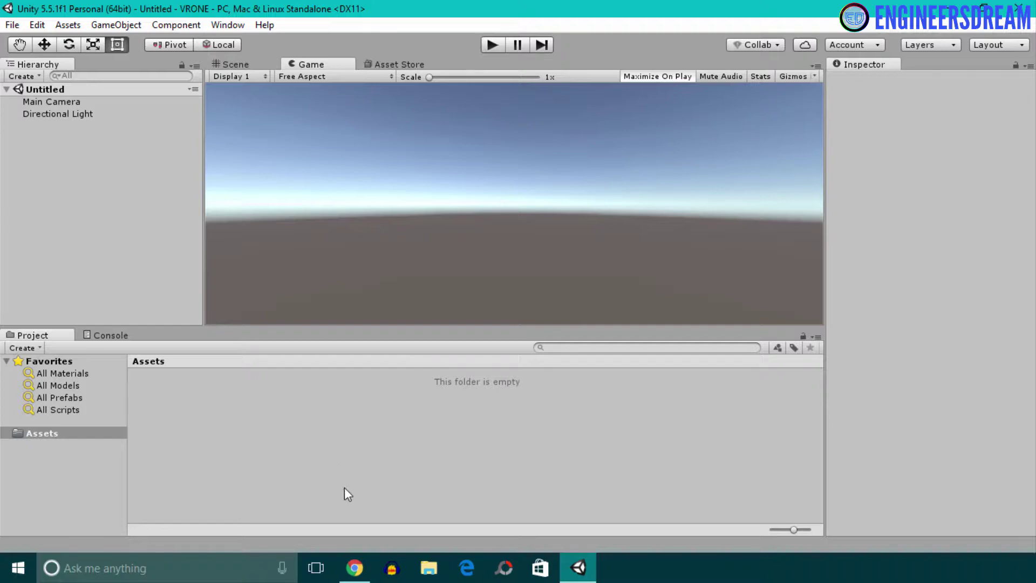
# In the Google VR docs in Chrome, follow the 'Google VR SDK for Unity' download link
pyautogui.click(354, 565)
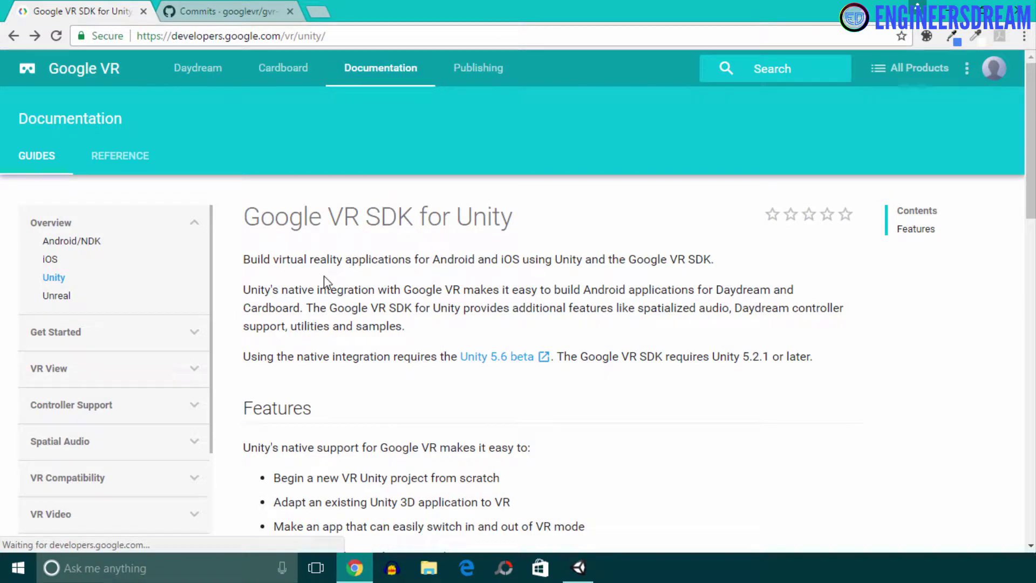
pyautogui.scroll(-2, 323, 276)
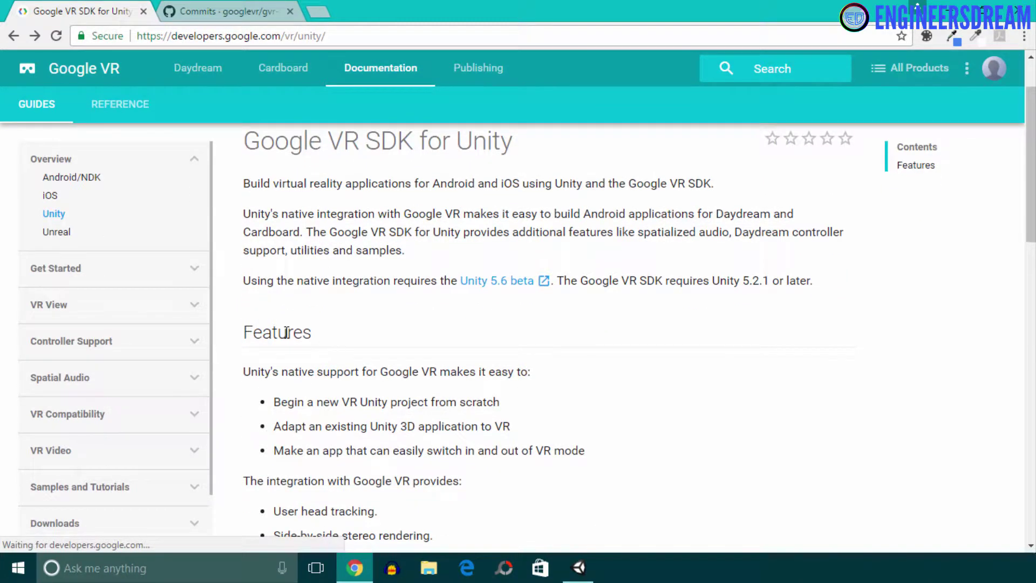
pyautogui.scroll(-5, 316, 370)
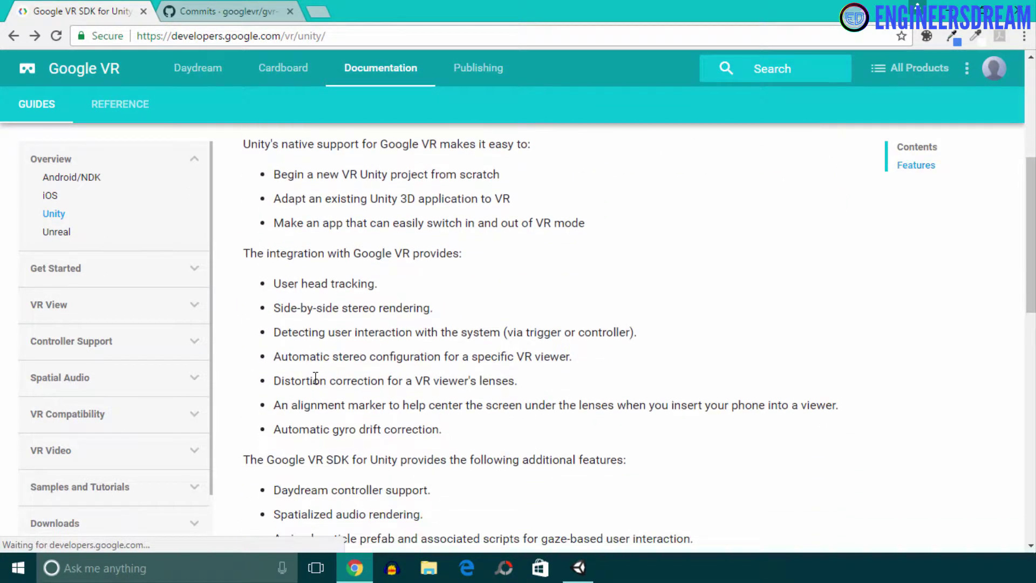
pyautogui.scroll(-5, 394, 320)
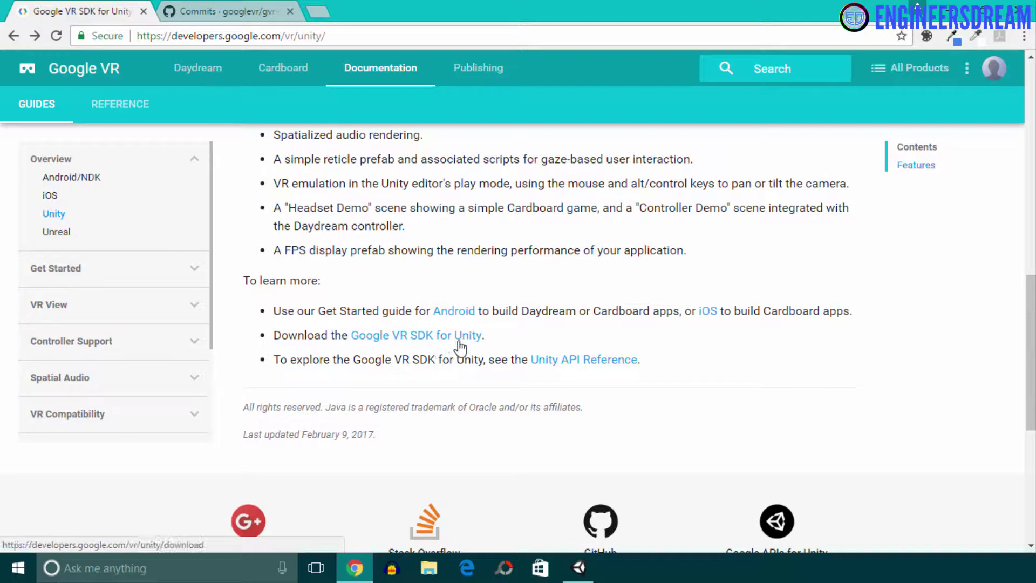
pyautogui.click(415, 336)
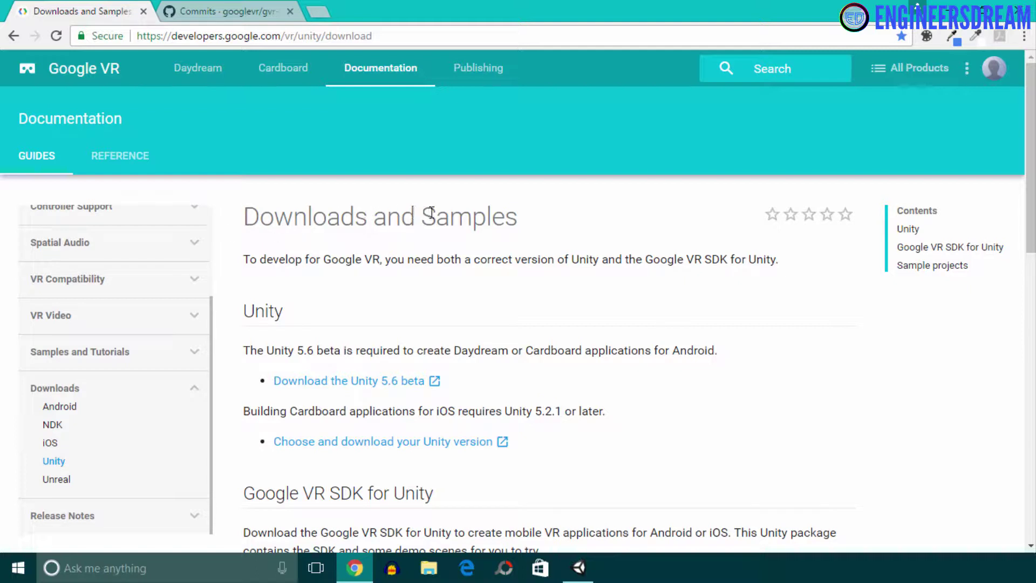
# Start the Google VR SDK package download, then cancel it from the download bar
pyautogui.moveTo(1031, 215); pyautogui.dragTo(1030, 310)
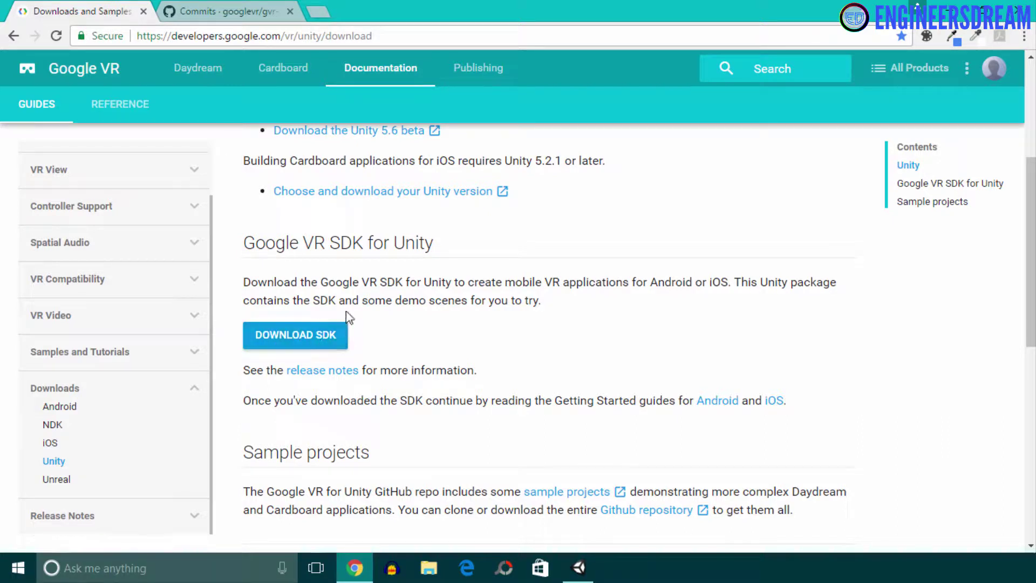
pyautogui.click(308, 339)
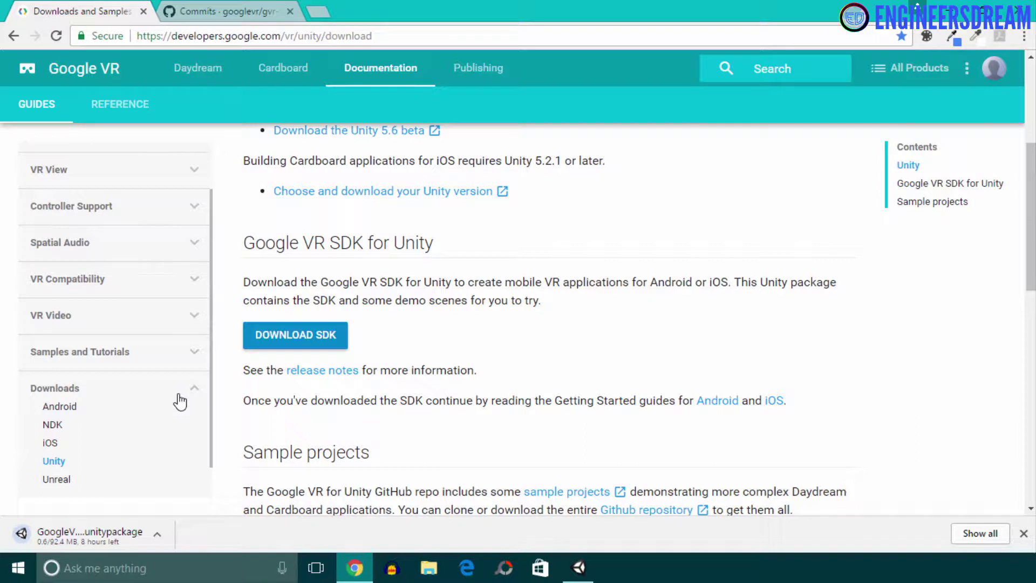
pyautogui.click(157, 534)
pyautogui.click(185, 511)
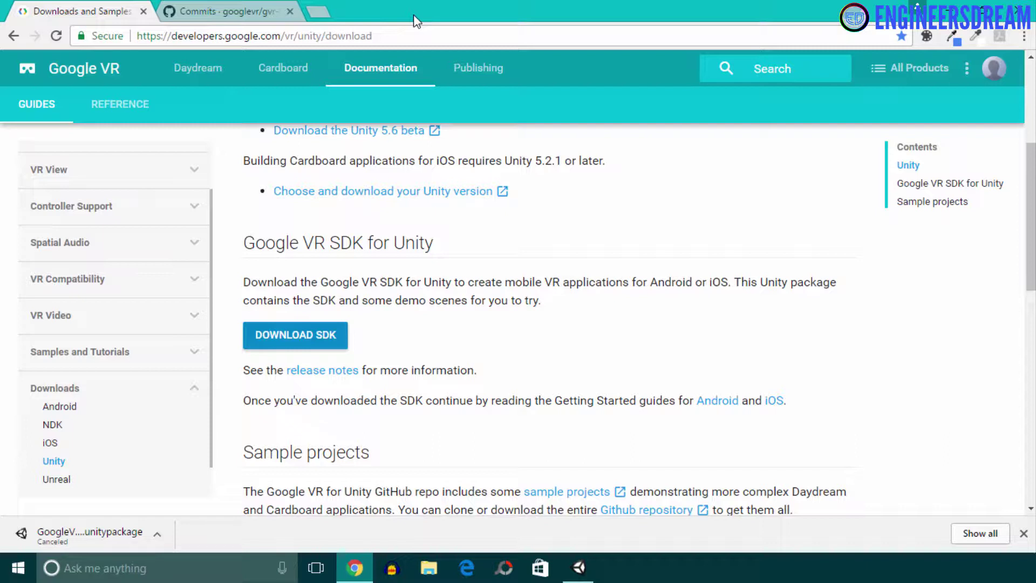
# Open the 'GVR Unity SDK v1.20.0' commit in gvr-unity-sdk history and browse its files
pyautogui.click(236, 16)
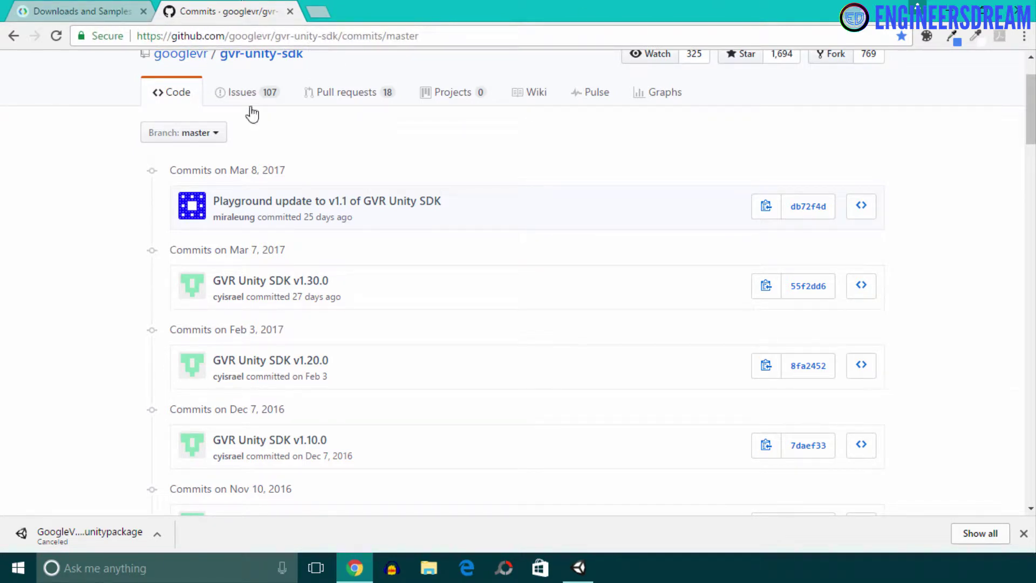
pyautogui.scroll(-1, 380, 204)
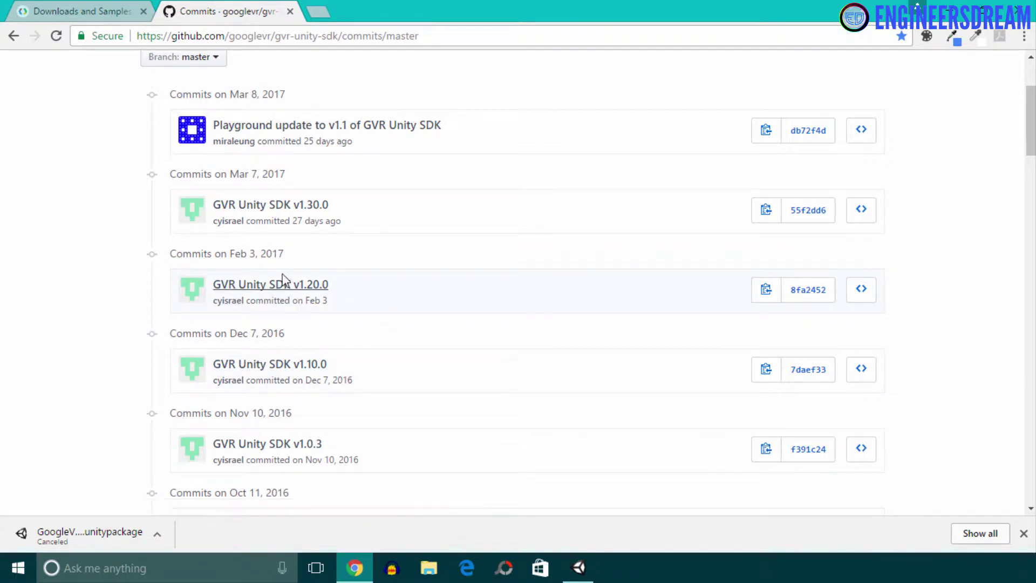
pyautogui.click(321, 289)
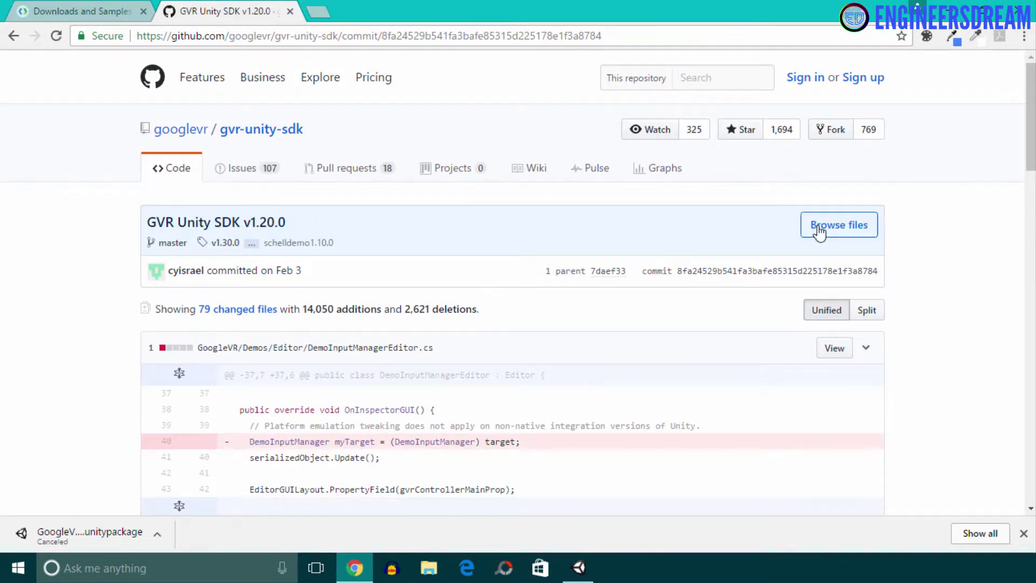
pyautogui.click(829, 226)
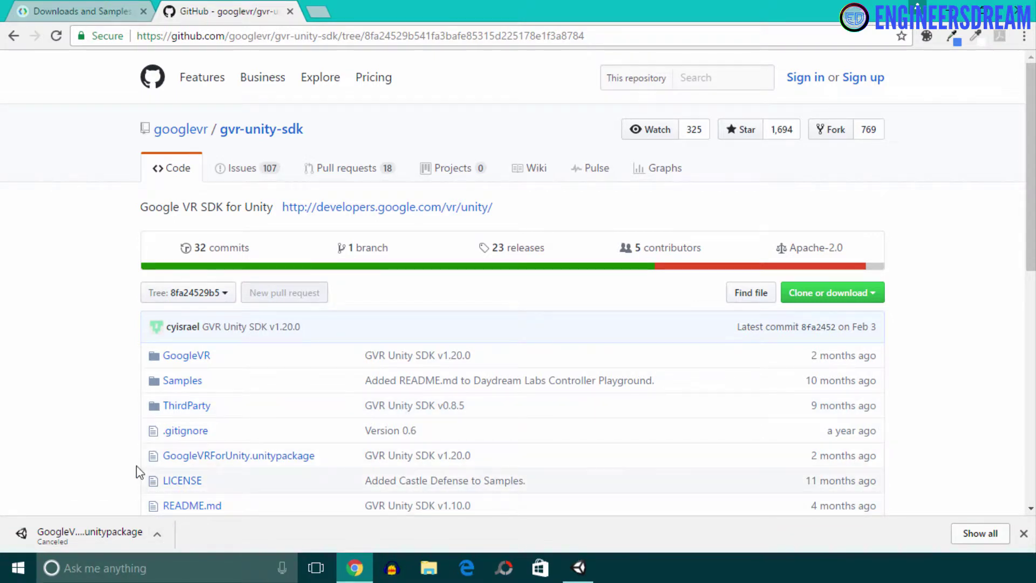
# Download the 71.5 MB GoogleVRForUnity.unitypackage from its GitHub file page
pyautogui.click(274, 461)
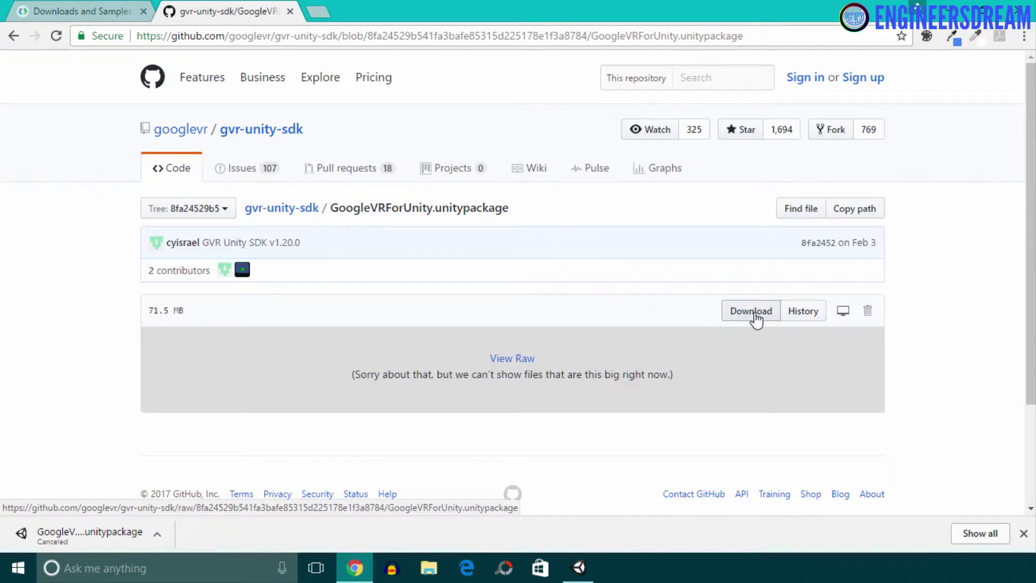
pyautogui.click(756, 319)
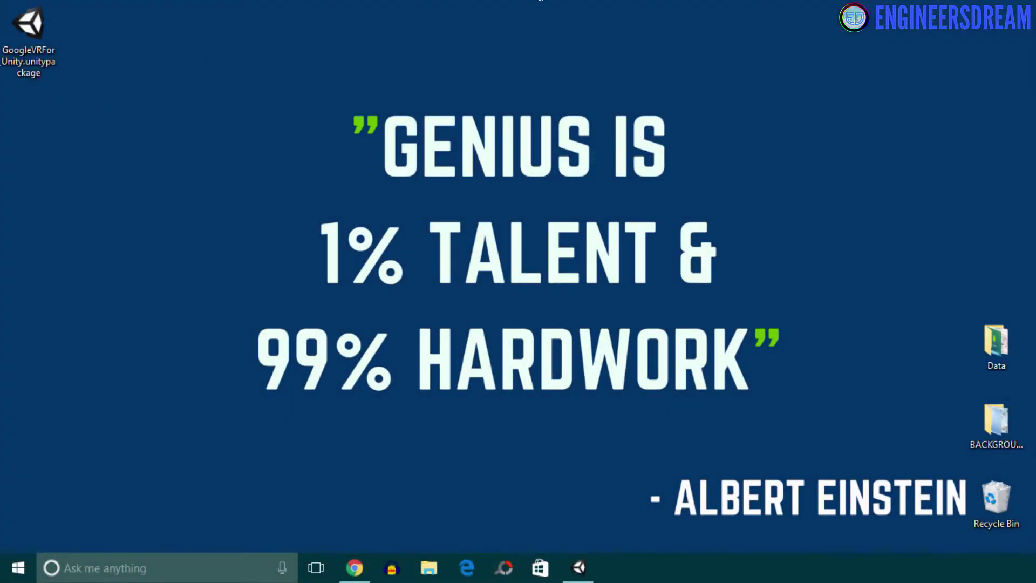
# Open the downloaded GoogleVRForUnity.unitypackage on the desktop and return to the Unity editor
pyautogui.doubleClick(27, 59)
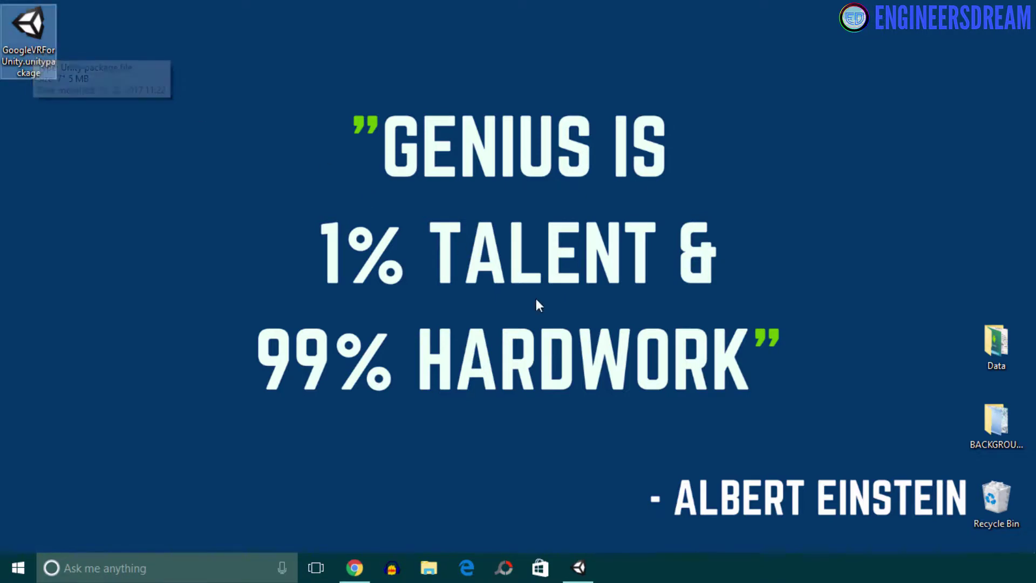
pyautogui.click(577, 567)
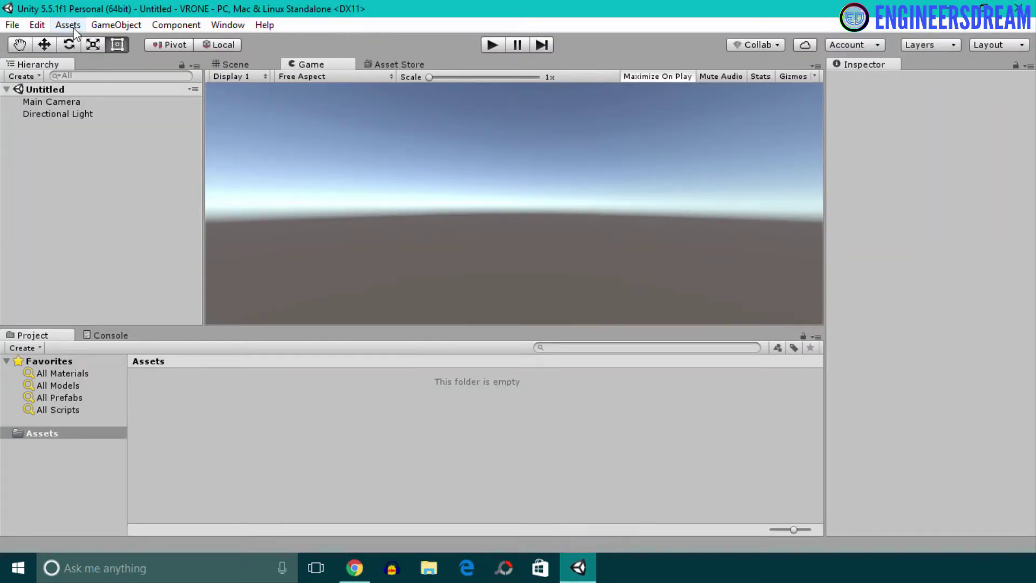
# Import a custom package, selecting GoogleVRForUnity.unitypackage from the Desktop folder
pyautogui.click(69, 25)
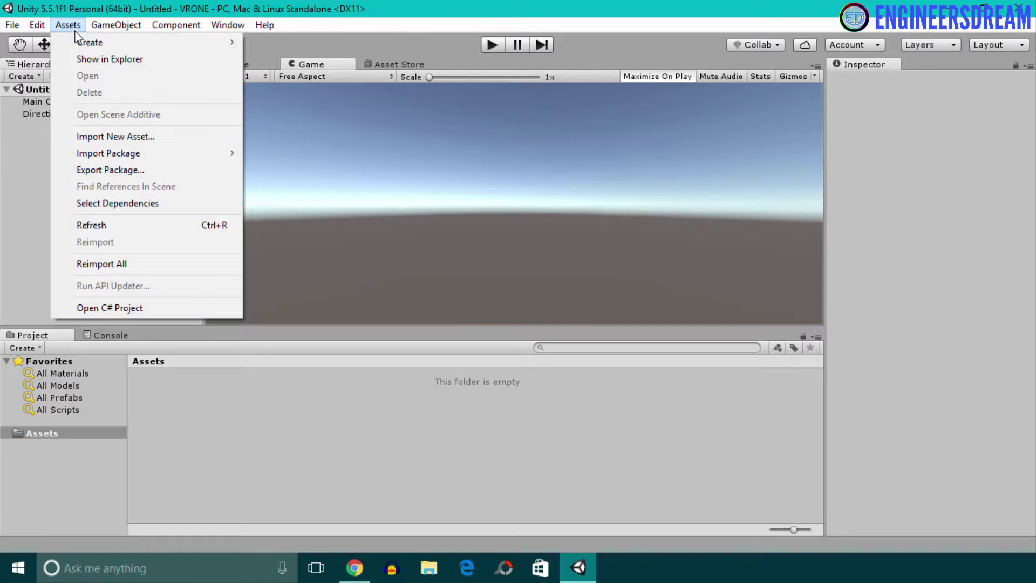
pyautogui.moveTo(161, 153)
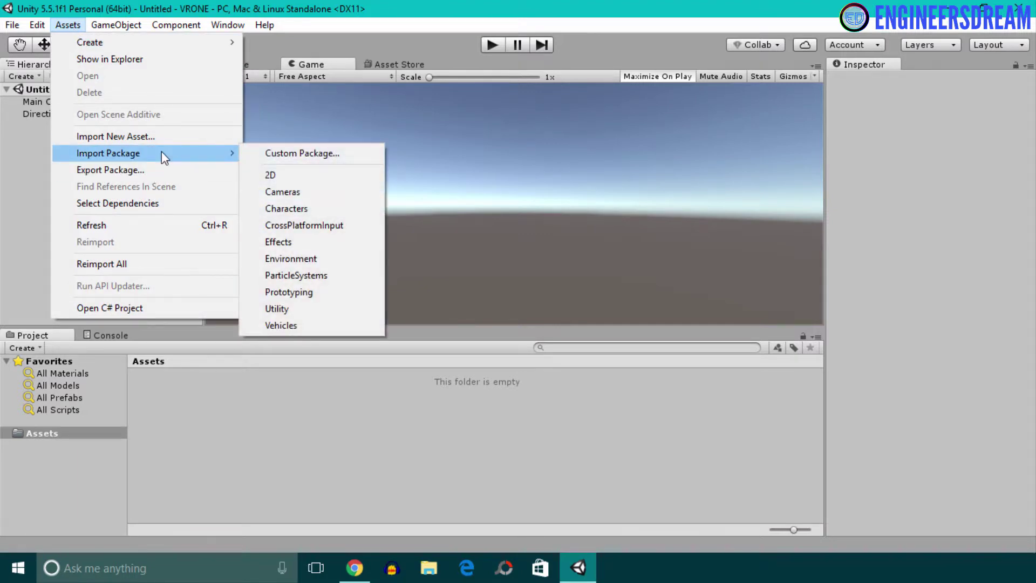
pyautogui.click(333, 154)
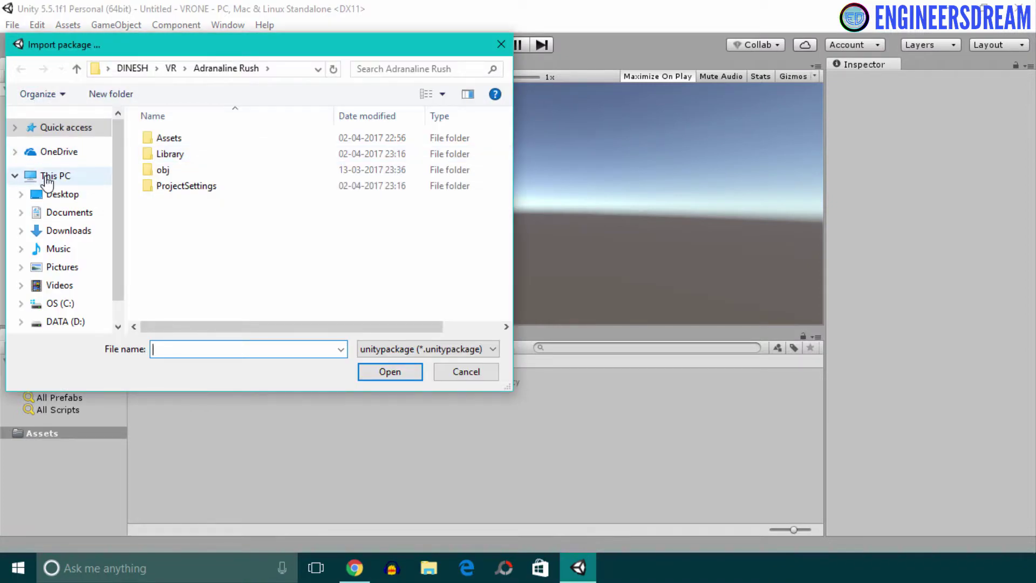
pyautogui.click(15, 128)
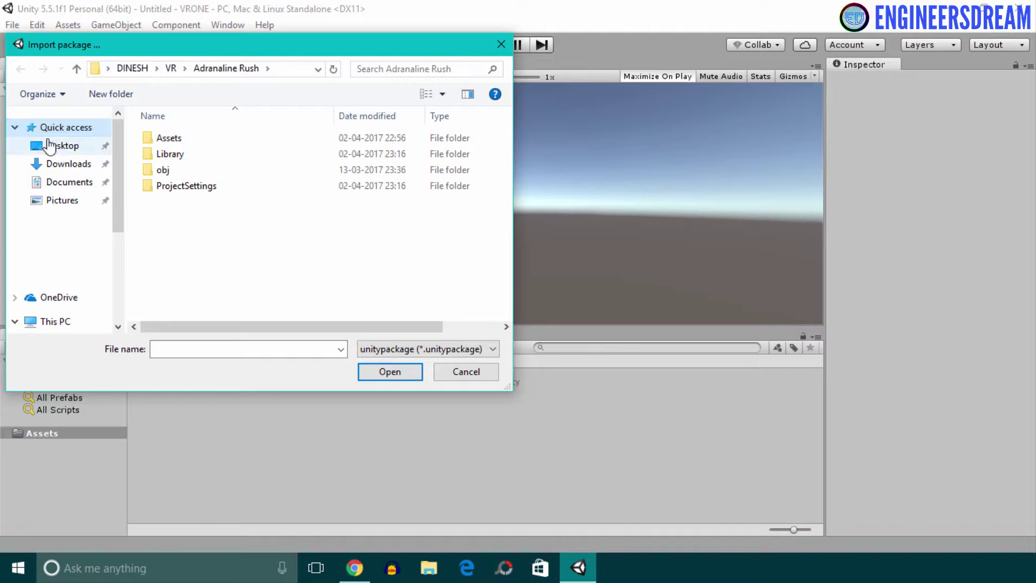
pyautogui.click(60, 150)
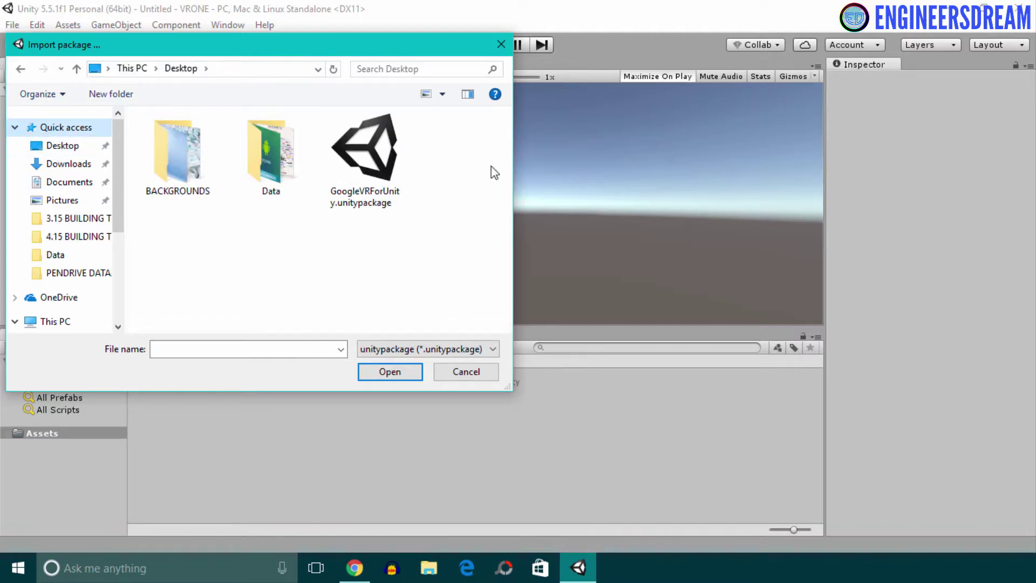
pyautogui.click(386, 187)
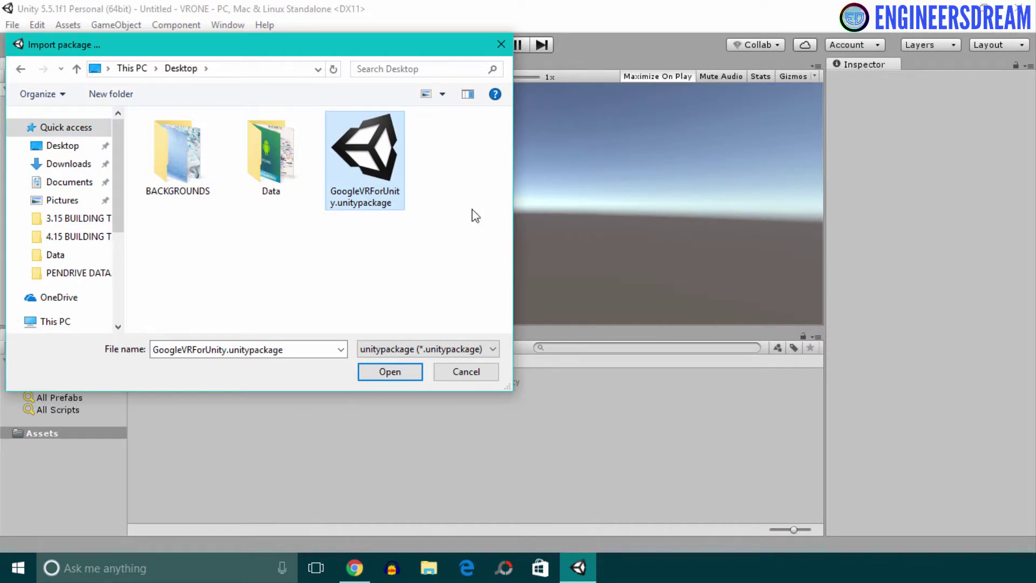
# Open the chosen package, review its full file list, and import all items
pyautogui.click(408, 375)
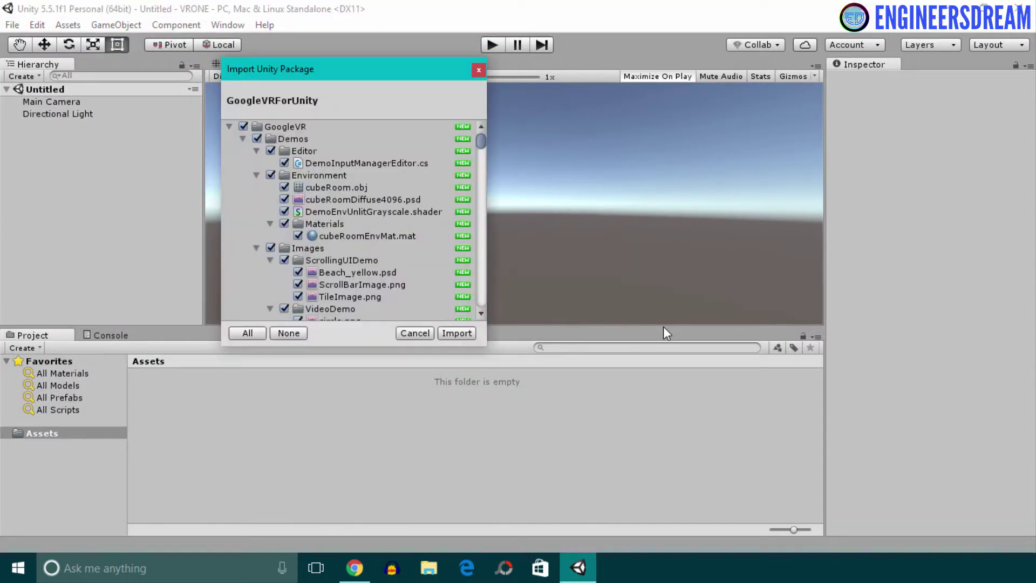
pyautogui.moveTo(359, 64); pyautogui.dragTo(358, 25)
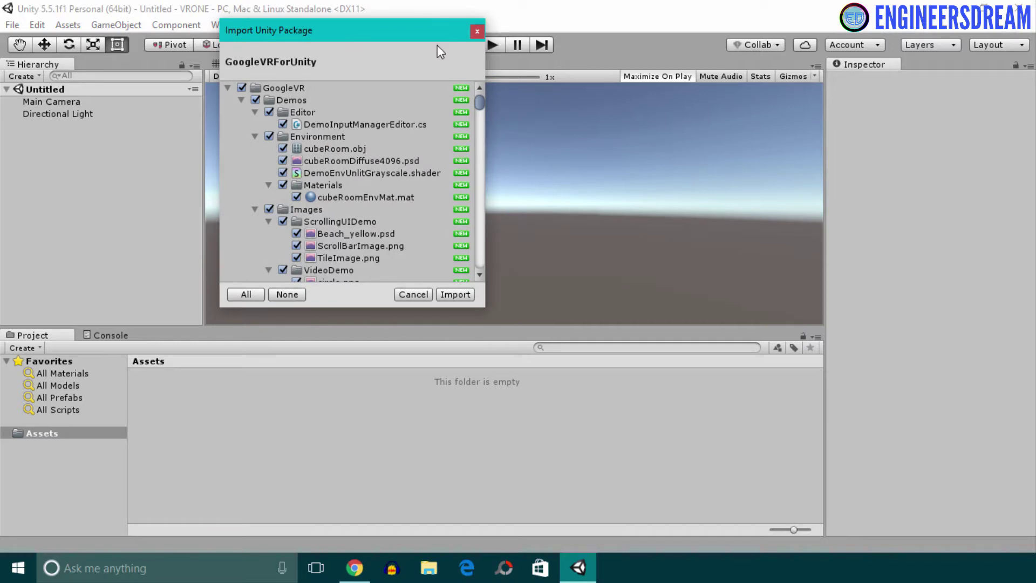
pyautogui.scroll(-2, 392, 178)
pyautogui.scroll(-20, 393, 178)
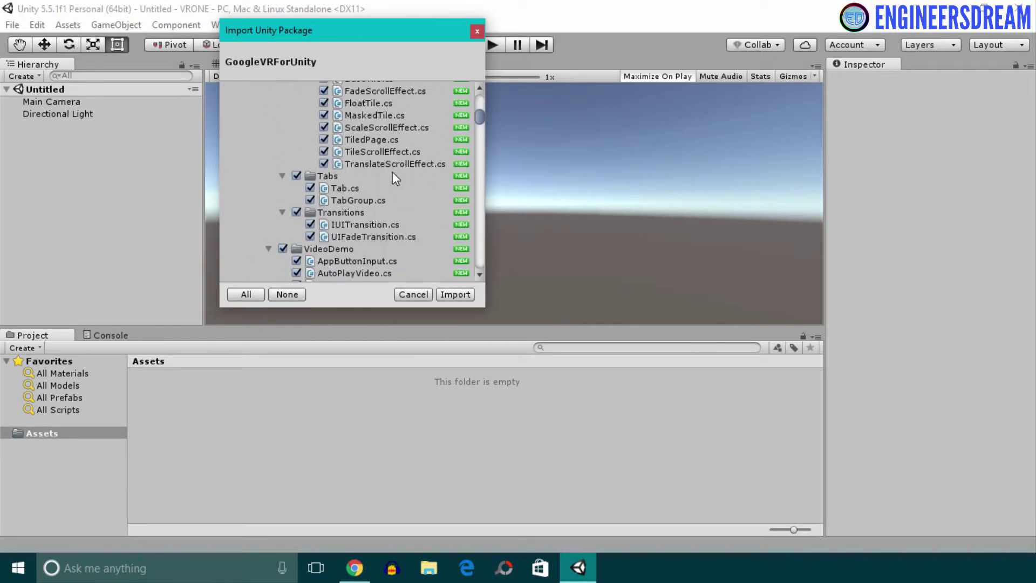
pyautogui.scroll(15, 393, 171)
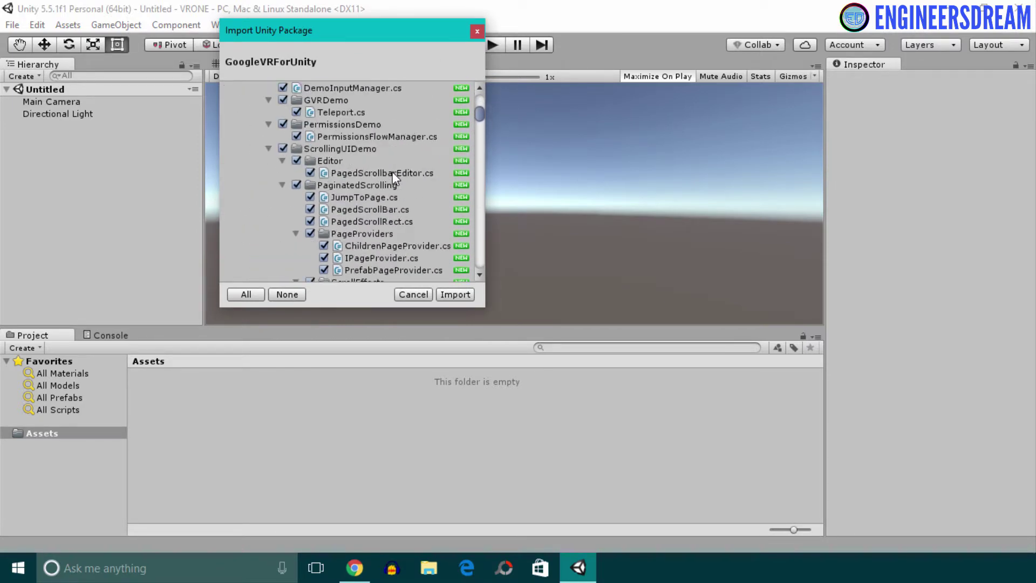
pyautogui.scroll(5, 392, 171)
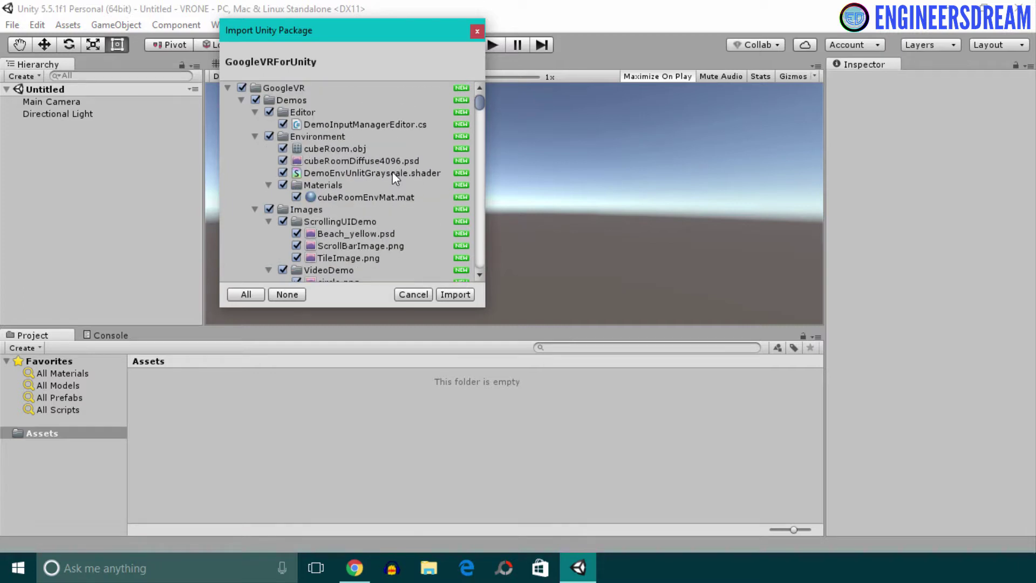
pyautogui.scroll(-15, 392, 171)
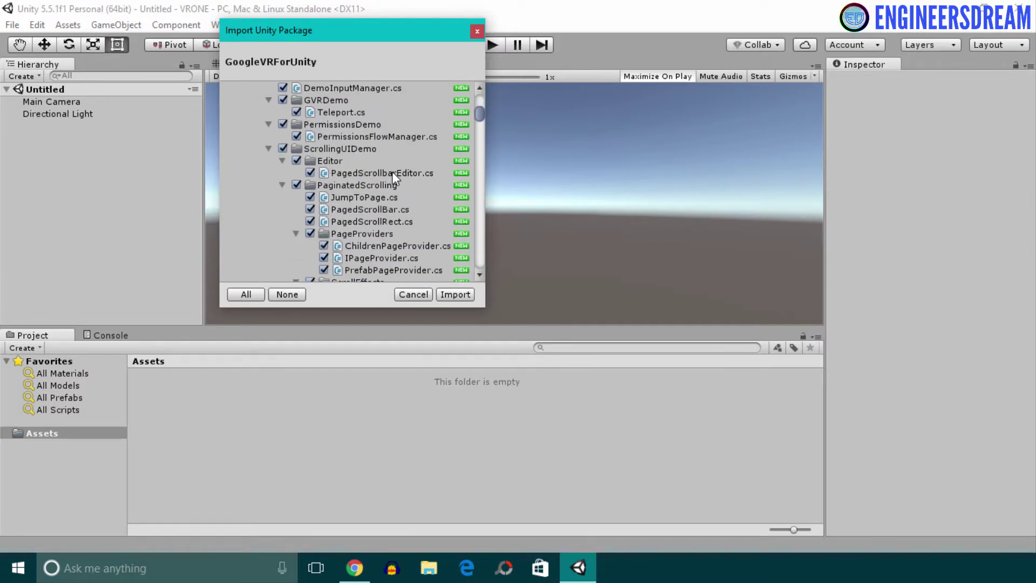
pyautogui.scroll(15, 367, 164)
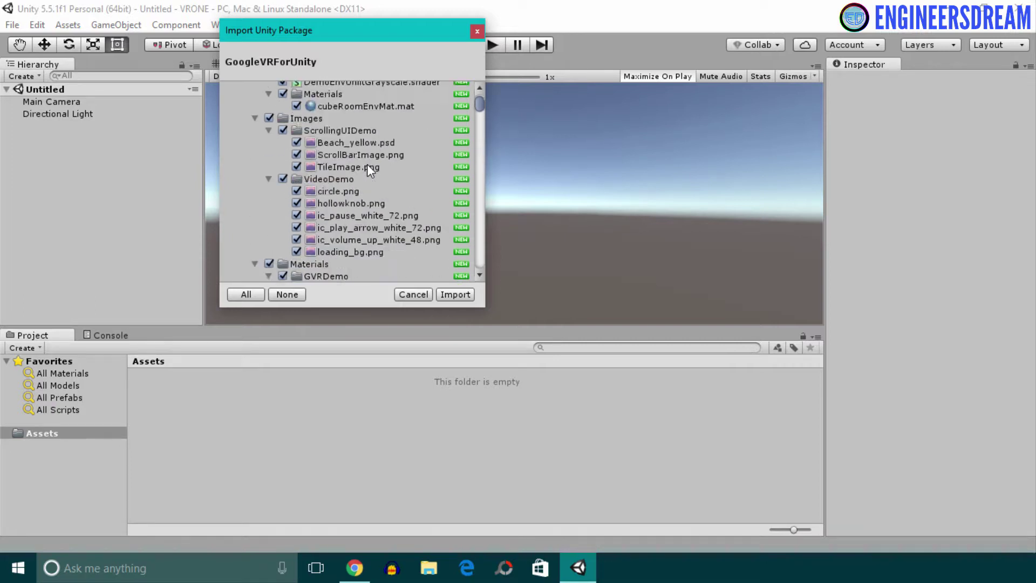
pyautogui.click(451, 296)
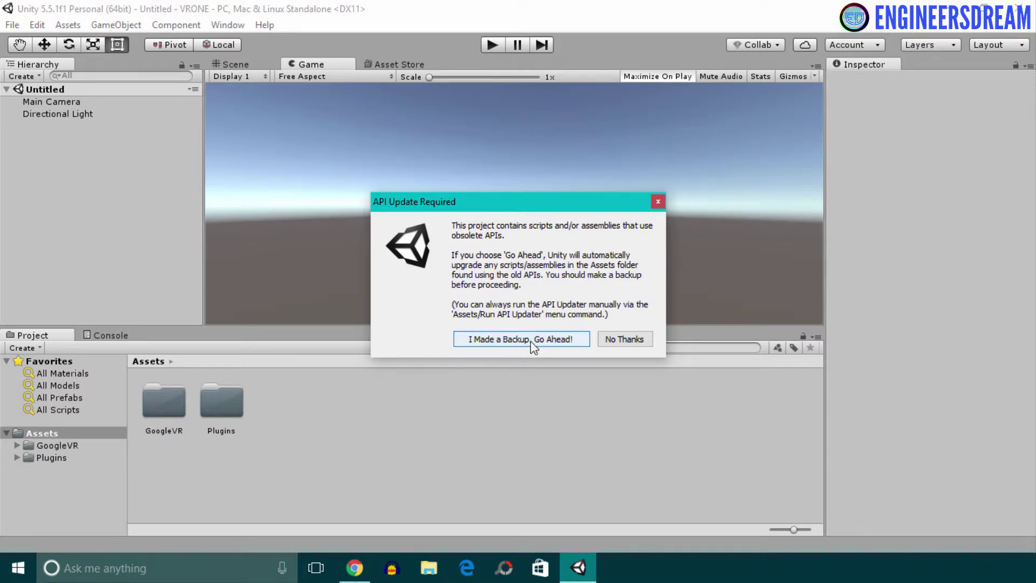
# Approve the automatic script upgrade with 'I Made a Backup, Go Ahead!'
pyautogui.click(532, 346)
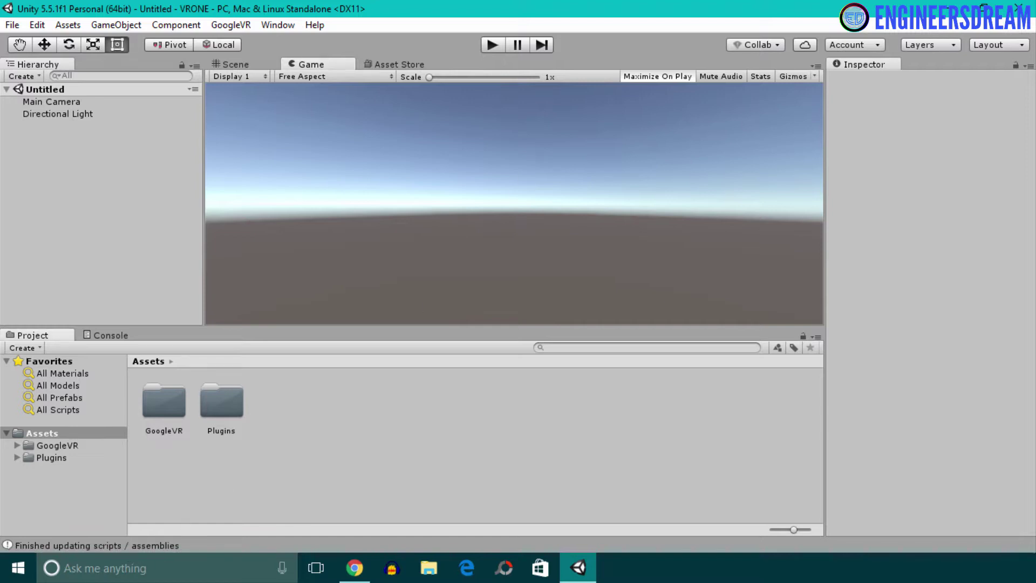
pyautogui.click(491, 45)
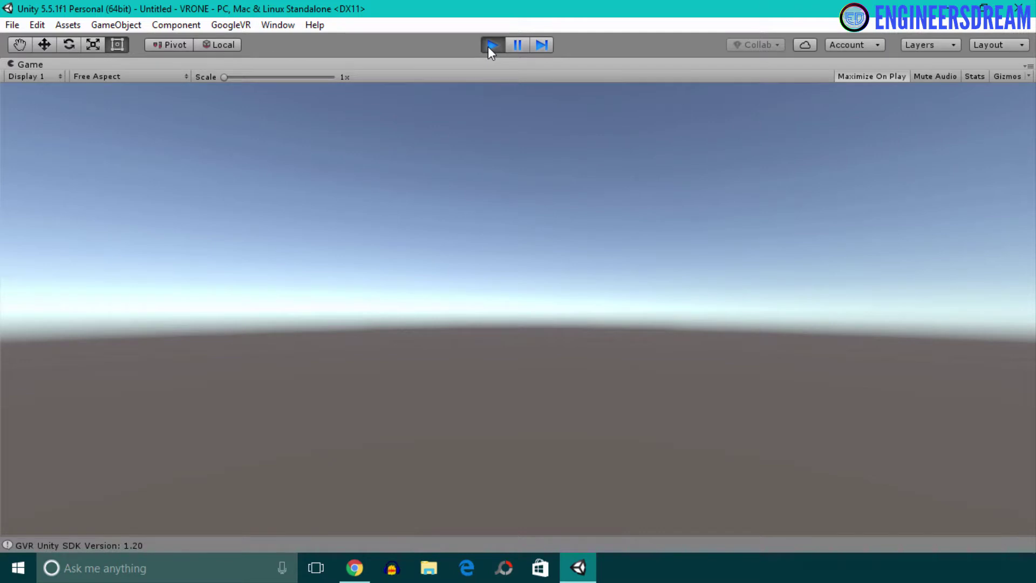
pyautogui.press('alt')
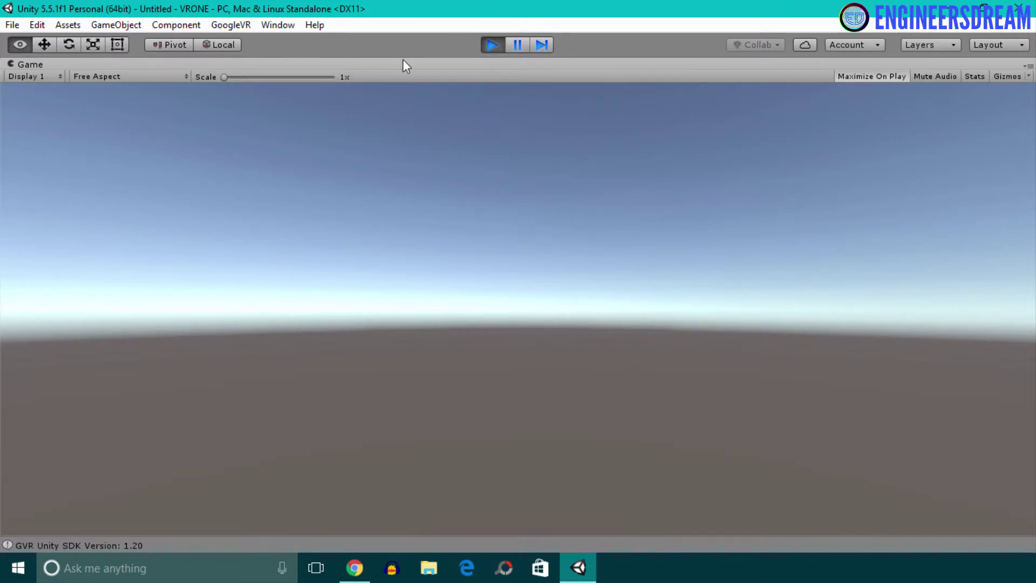
pyautogui.press('alt')
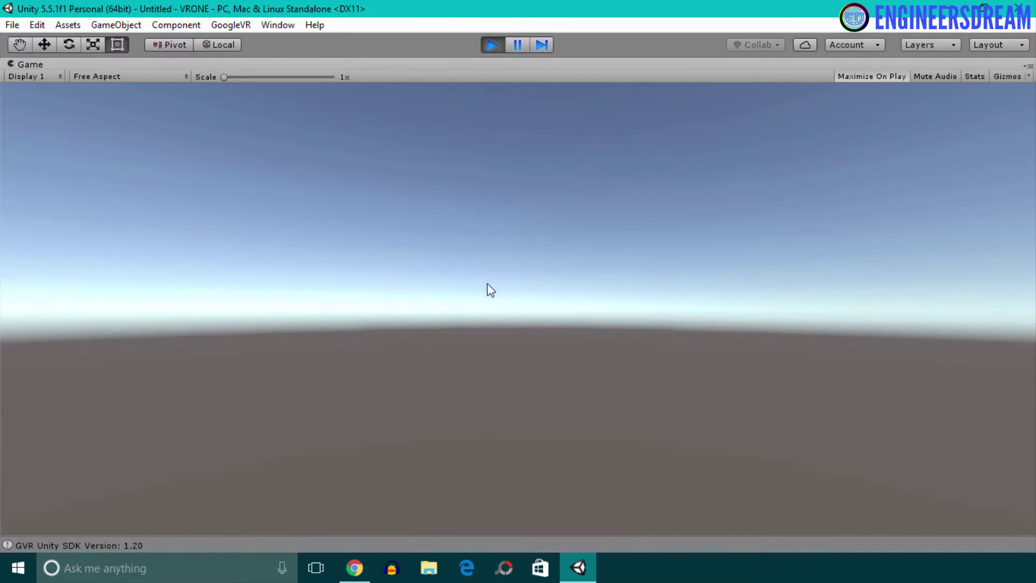
pyautogui.click(496, 45)
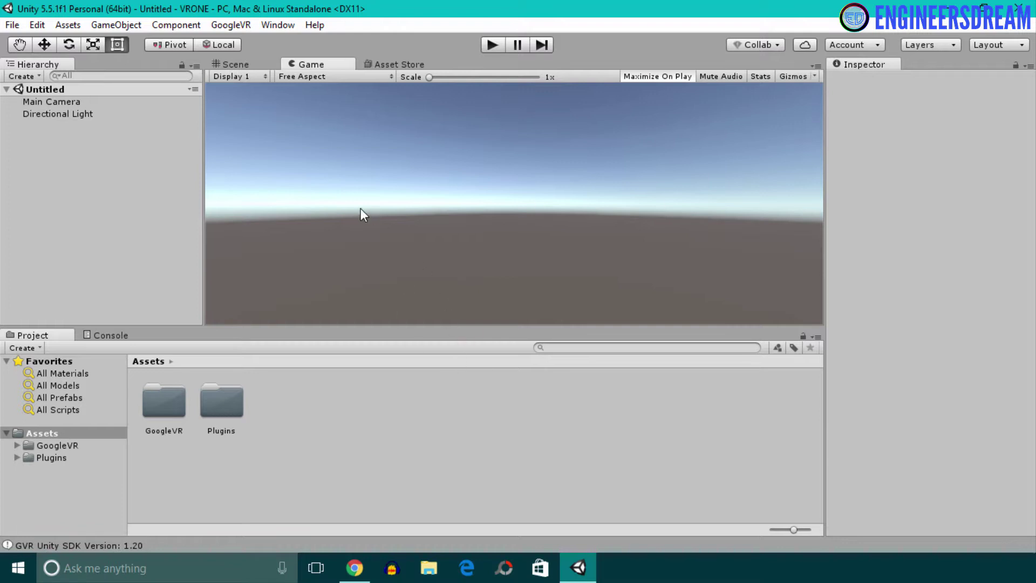
# Open GoogleVR > Prefabs and enlarge thumbnails so GvrViewerMain's full name shows
pyautogui.doubleClick(172, 399)
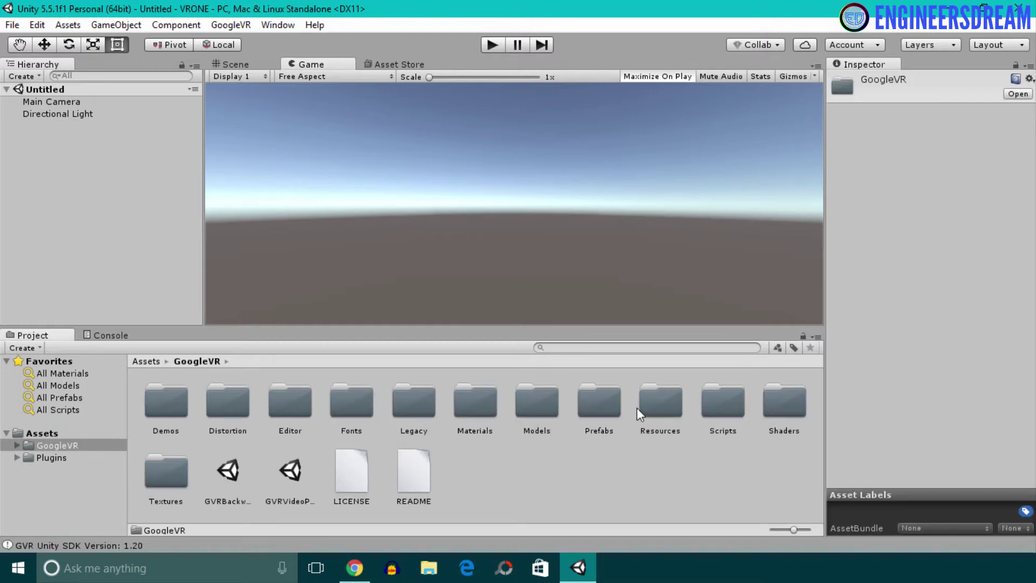
pyautogui.doubleClick(603, 414)
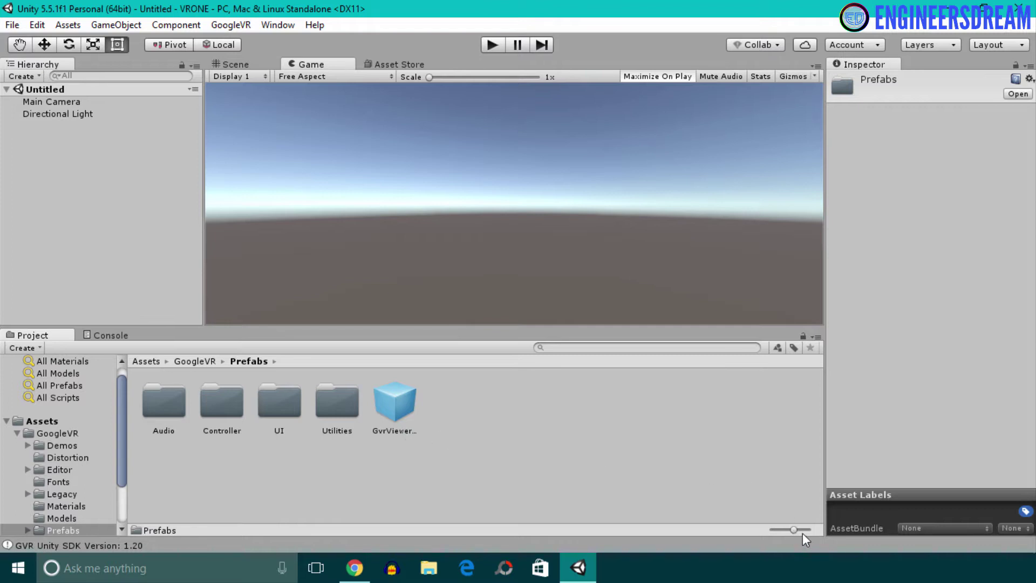
pyautogui.moveTo(795, 529); pyautogui.dragTo(814, 530)
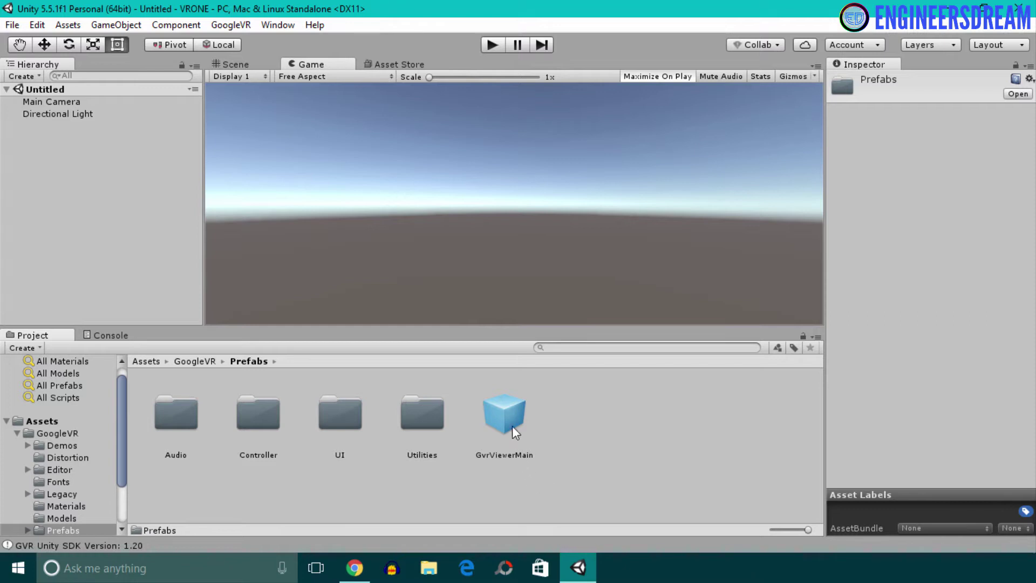
# Place the GvrViewerMain prefab in the VRONE scene and play it as a lens-distorted stereo view
pyautogui.moveTo(504, 435); pyautogui.dragTo(37, 164)
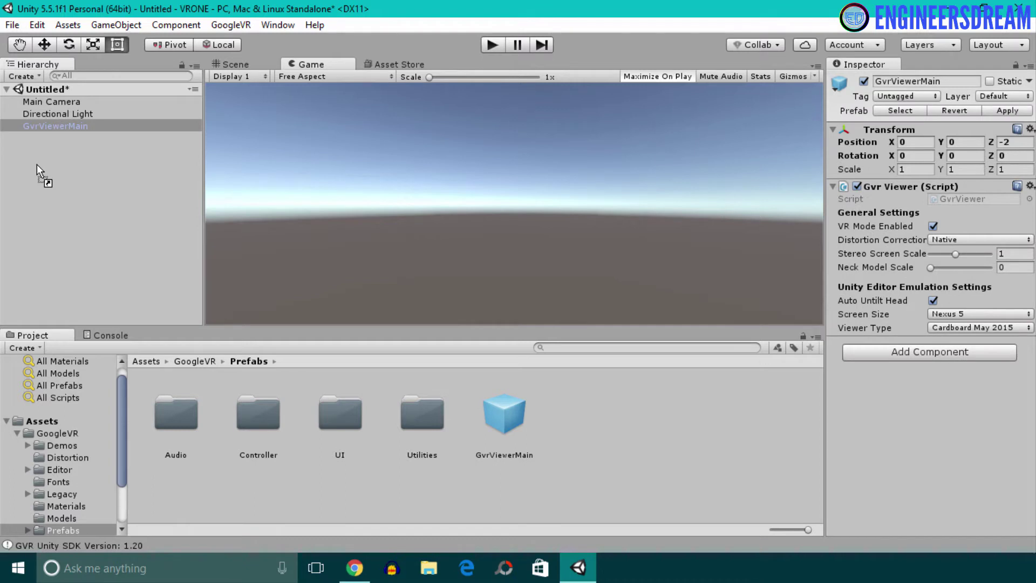
pyautogui.click(61, 182)
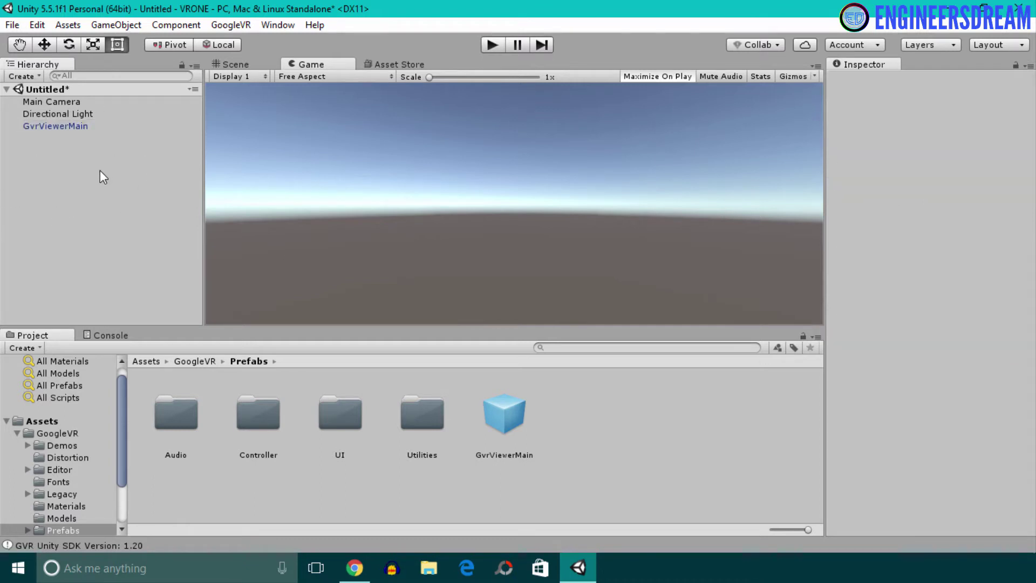
pyautogui.click(504, 47)
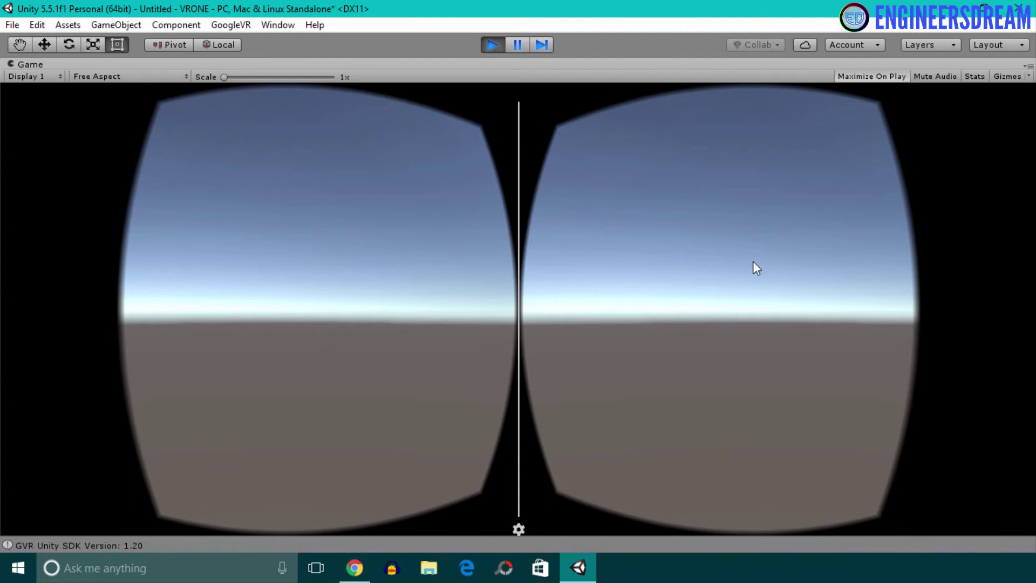
# Restart Play mode and select the Main Camera Right eye camera under Main Camera
pyautogui.click(495, 44)
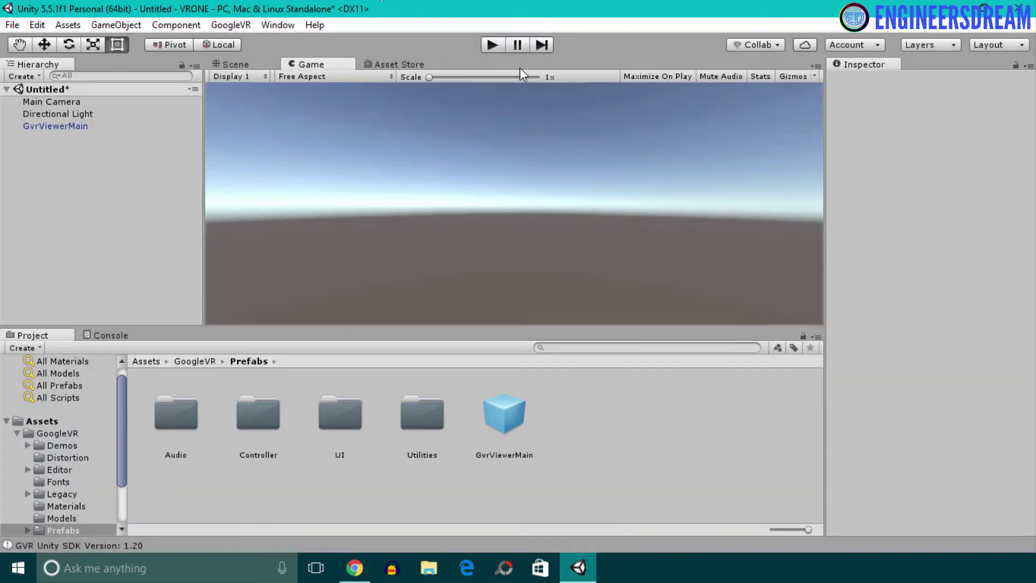
pyautogui.click(493, 45)
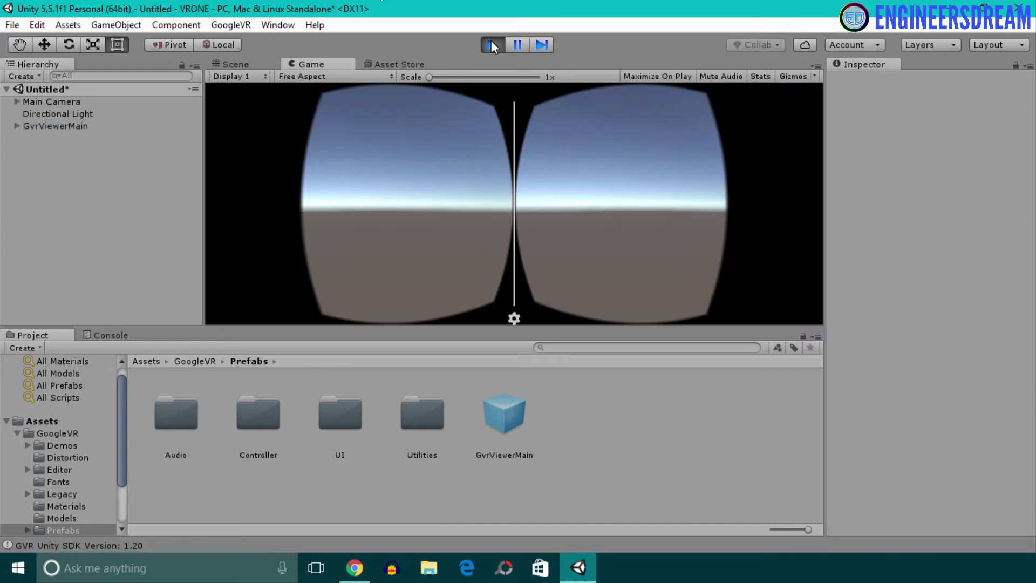
pyautogui.click(81, 127)
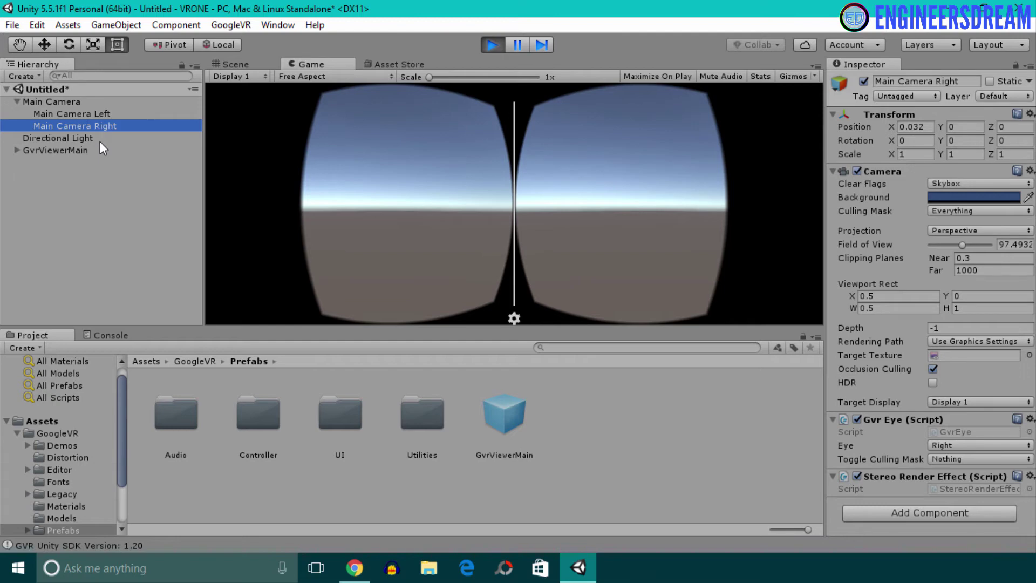
pyautogui.click(96, 114)
pyautogui.click(99, 127)
pyautogui.click(105, 114)
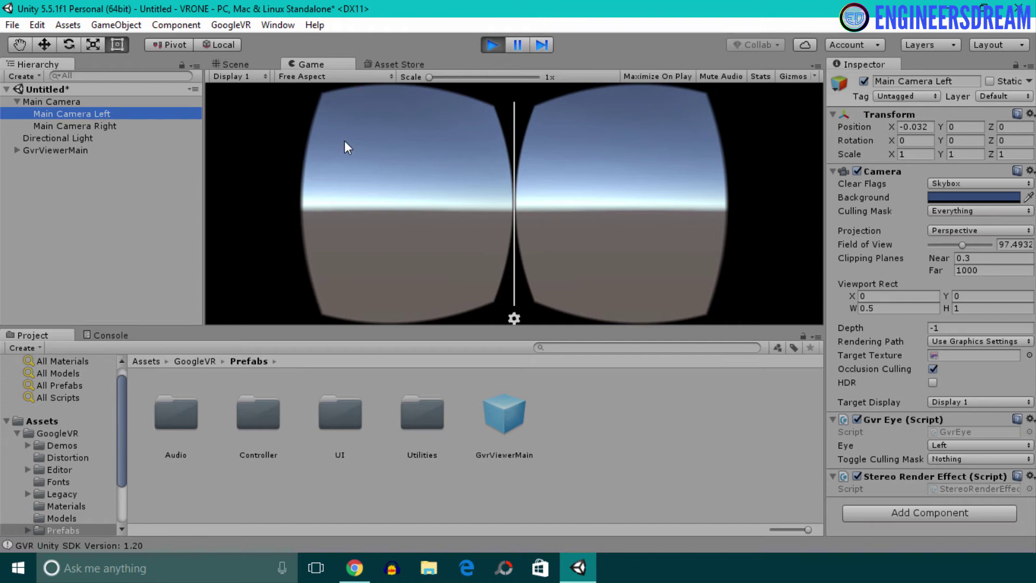
pyautogui.click(121, 127)
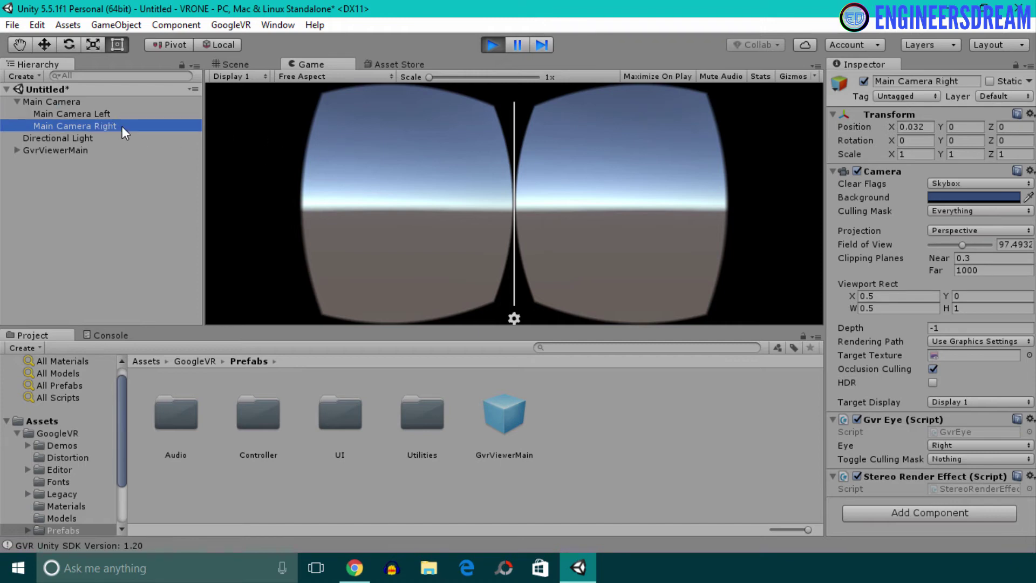